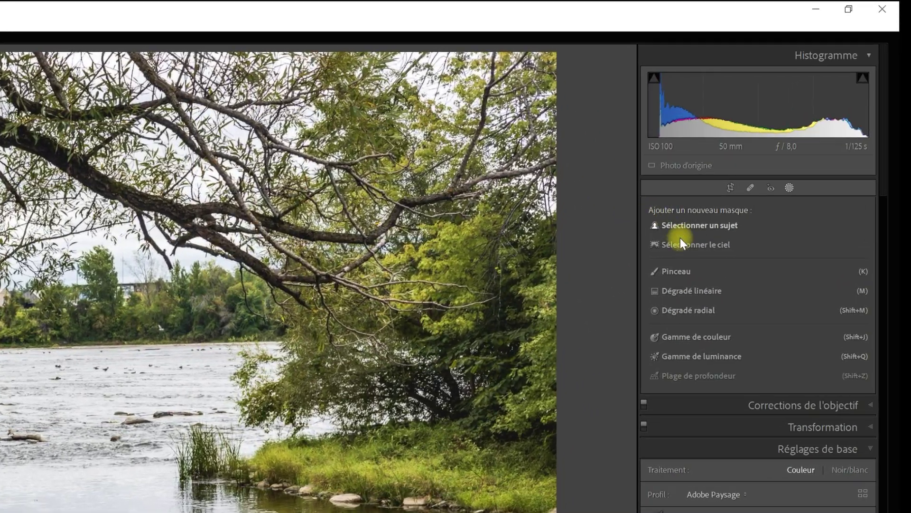
# Step: Create a sky mask on the river photo and add a colour range sampled from the bright sky between the branches
pyautogui.click(700, 245)
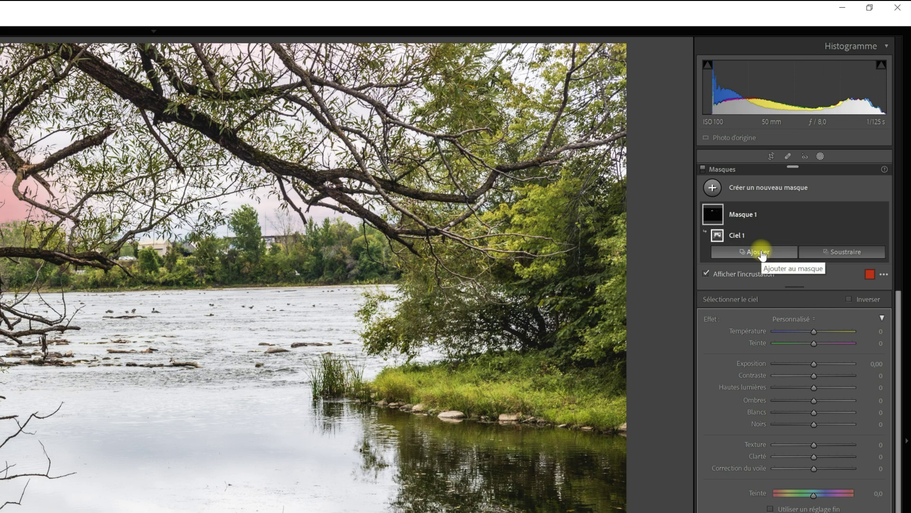
pyautogui.click(762, 254)
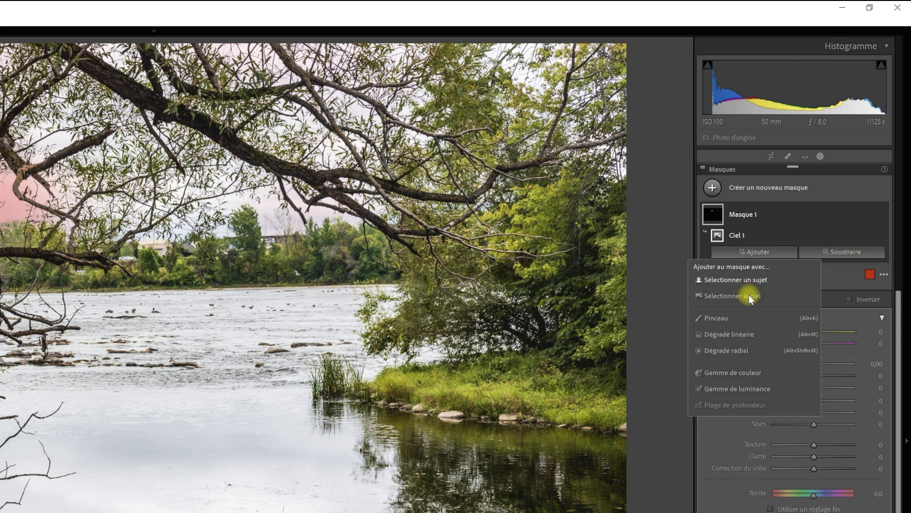
pyautogui.click(756, 374)
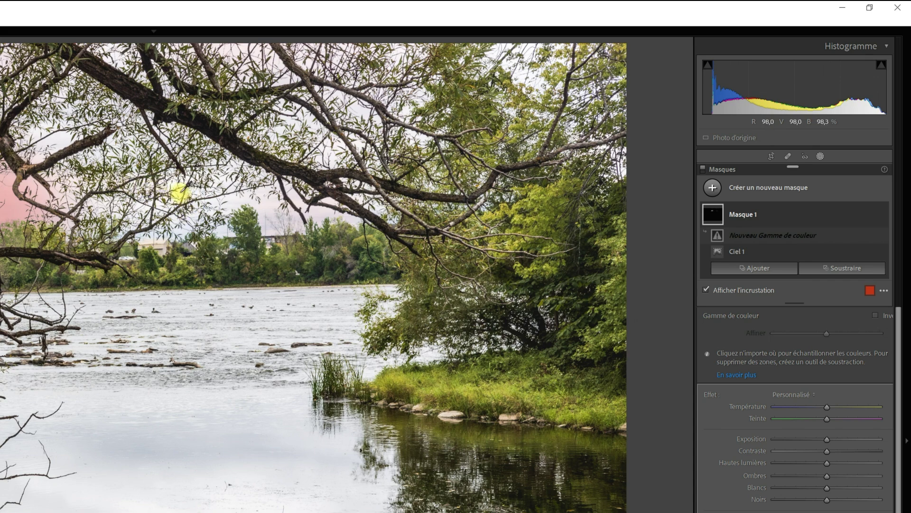
pyautogui.click(180, 192)
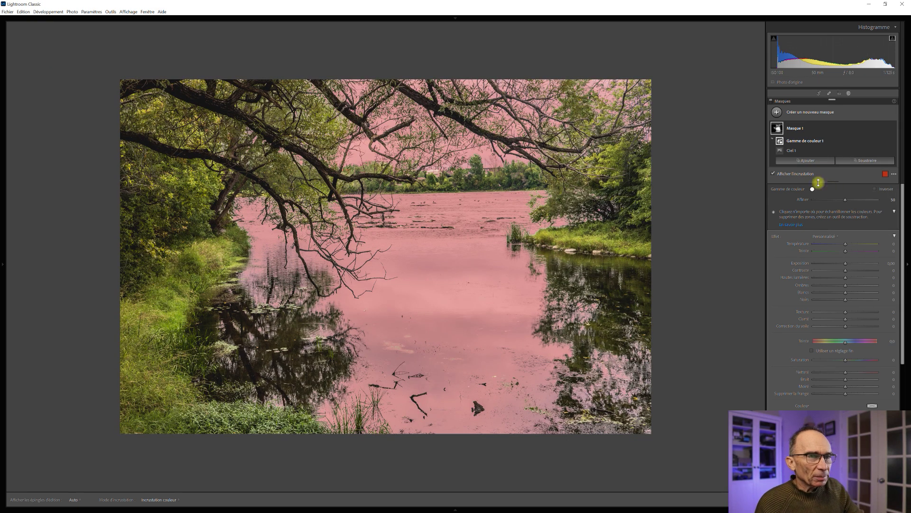
# Step: Show the mask overlay as white on black and lower the colour range's refinement to about 43
pyautogui.click(894, 174)
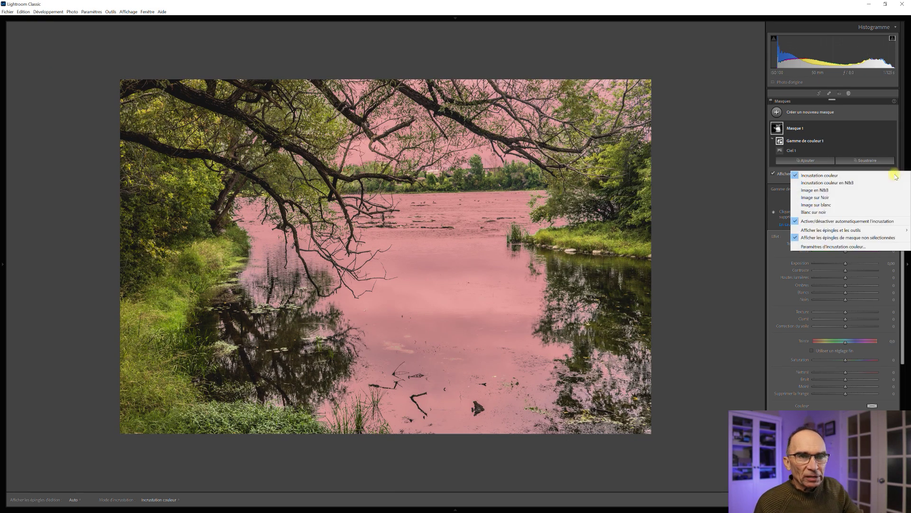
pyautogui.click(863, 212)
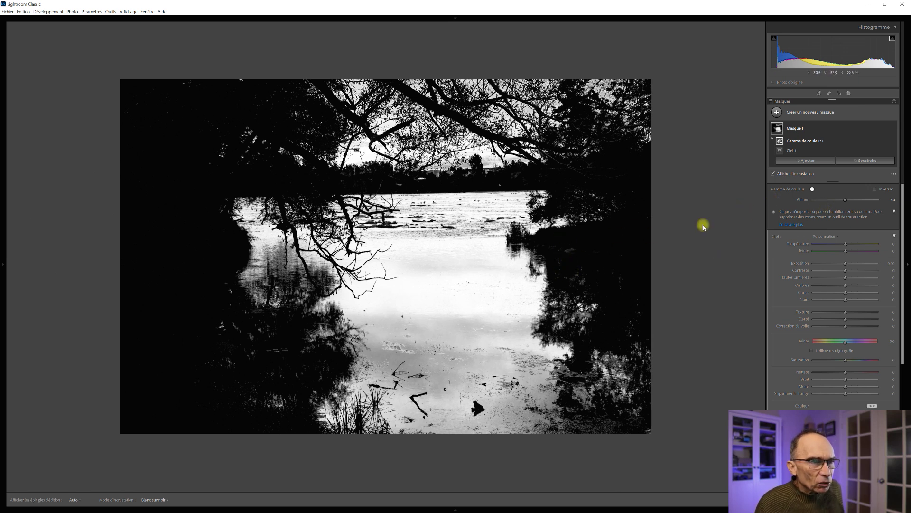
pyautogui.moveTo(846, 202); pyautogui.dragTo(844, 201)
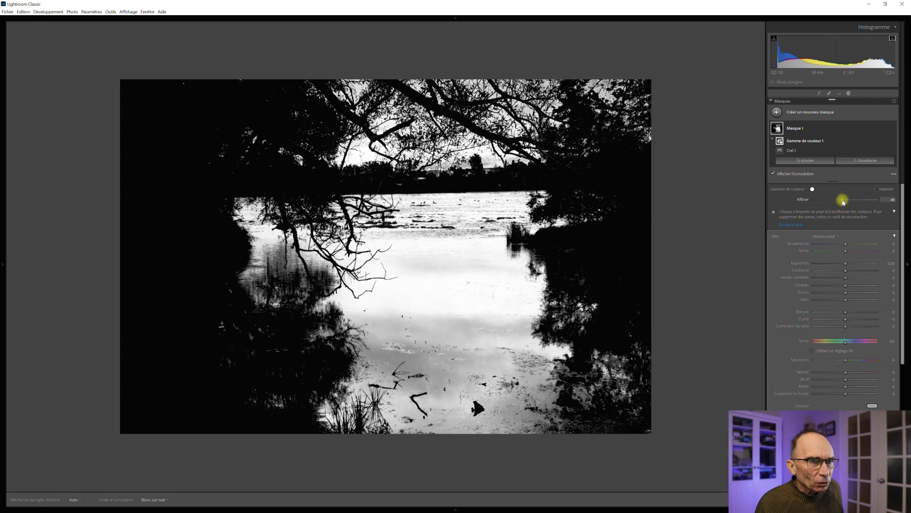
pyautogui.moveTo(842, 202); pyautogui.dragTo(841, 202)
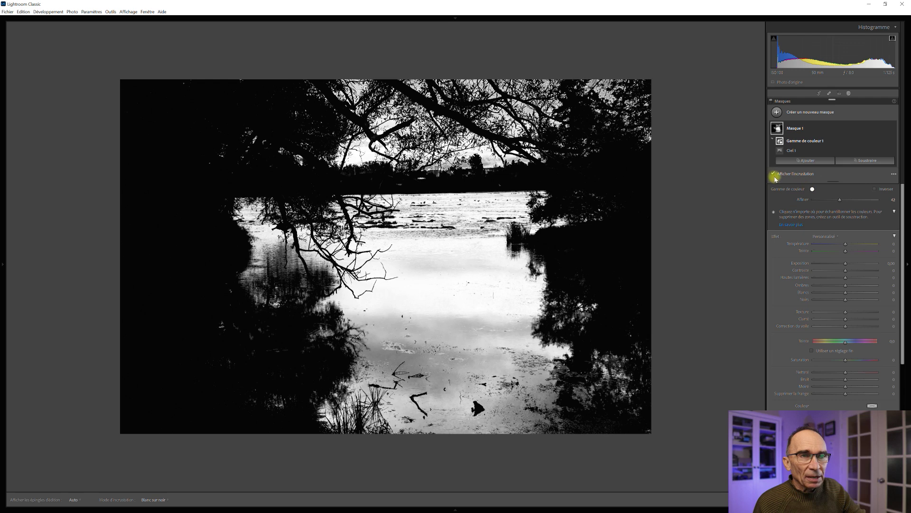
# Step: Hide the mask overlay, and set the masked area's highlights to -54 and dehaze to -16
pyautogui.click(775, 173)
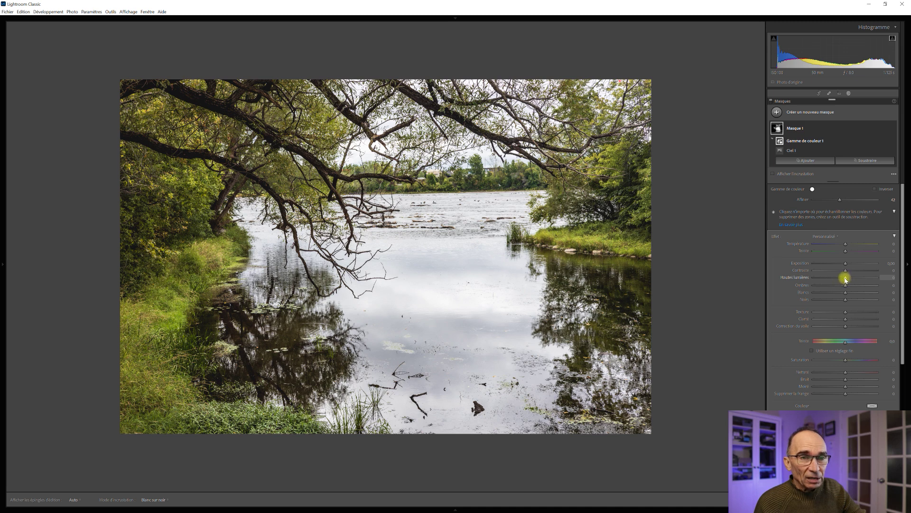
pyautogui.moveTo(846, 280); pyautogui.dragTo(828, 280)
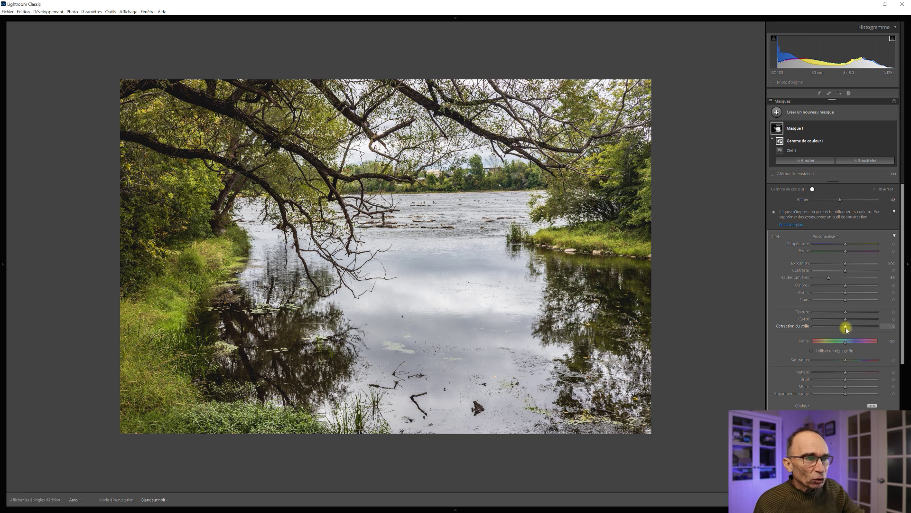
pyautogui.moveTo(846, 330); pyautogui.dragTo(841, 329)
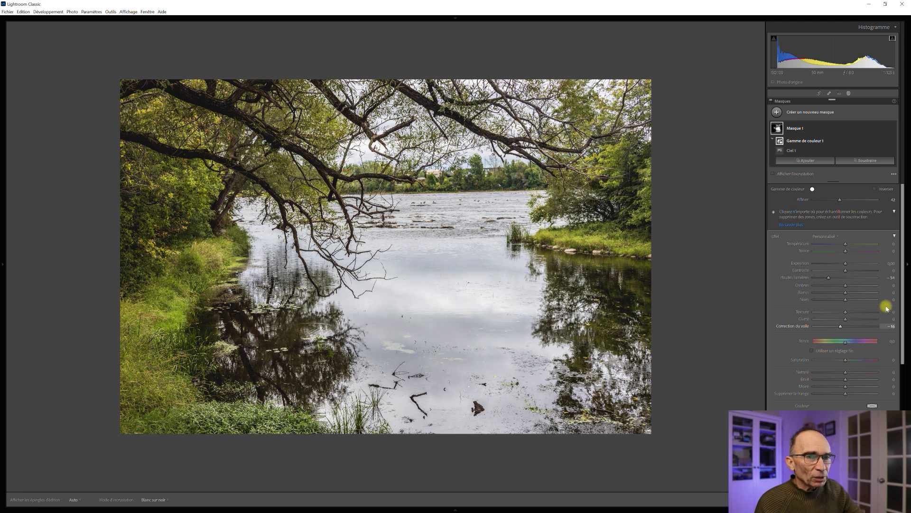
# Step: Tint the masked sky and water with a blue of hue 234 and reduce the tint's saturation slightly
pyautogui.moveTo(902, 285); pyautogui.dragTo(906, 331)
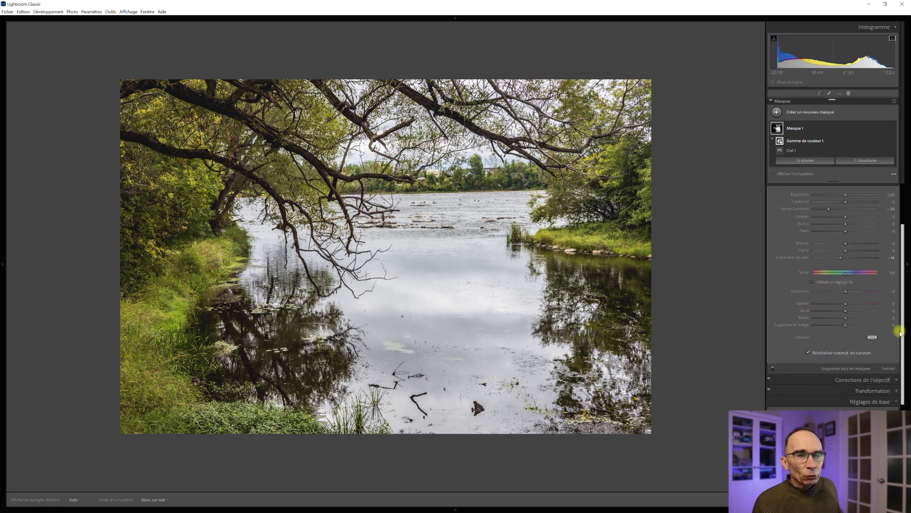
pyautogui.click(871, 337)
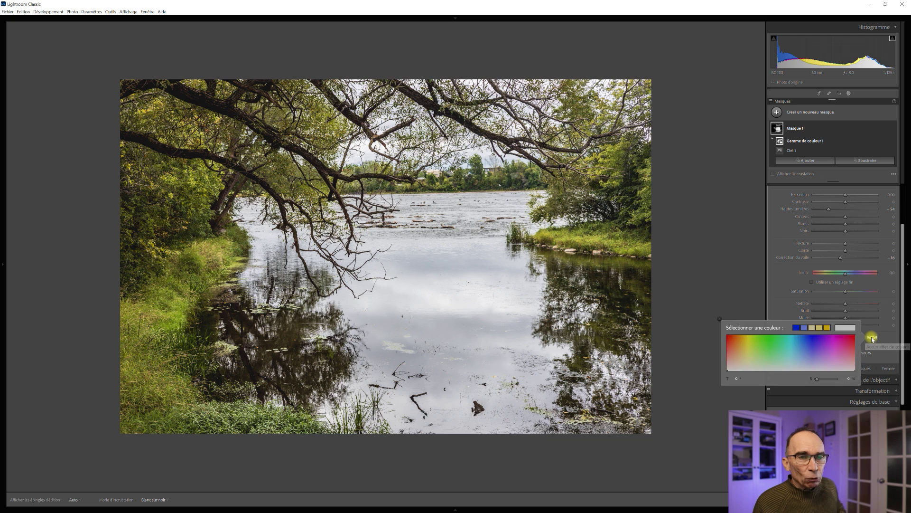
pyautogui.click(811, 355)
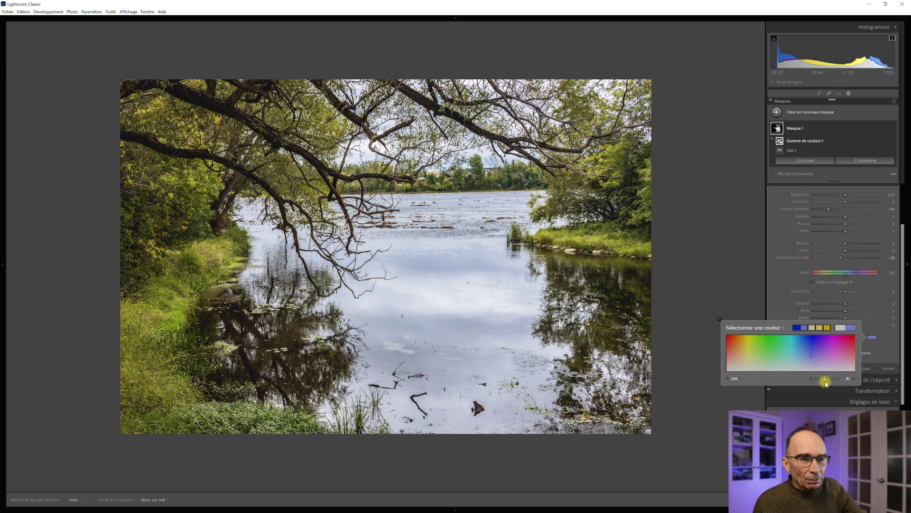
pyautogui.moveTo(827, 383); pyautogui.dragTo(823, 380)
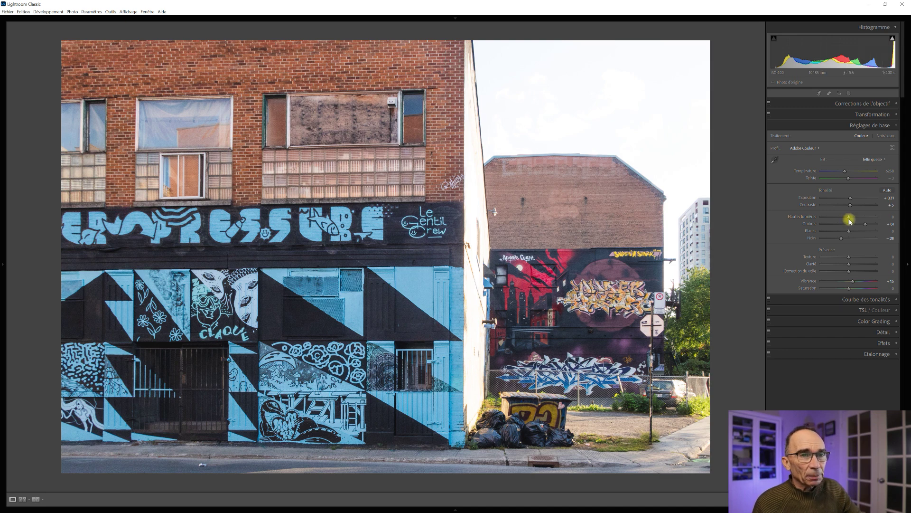
# Step: Check the highlights of the street-art photo and create a mask that selects its sky
pyautogui.click(893, 39)
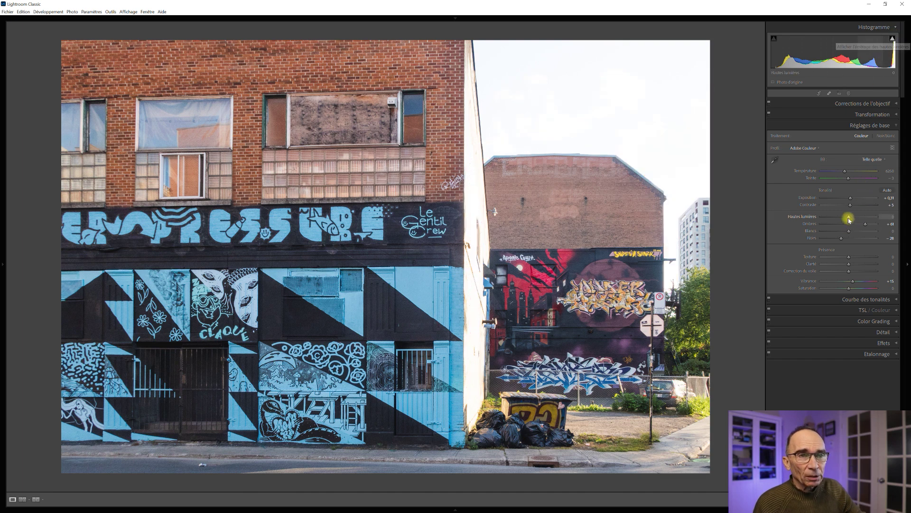
pyautogui.moveTo(849, 219)
pyautogui.mouseDown()
pyautogui.moveTo(810, 217)
pyautogui.moveTo(846, 217)
pyautogui.moveTo(816, 227)
pyautogui.moveTo(849, 224)
pyautogui.mouseUp()
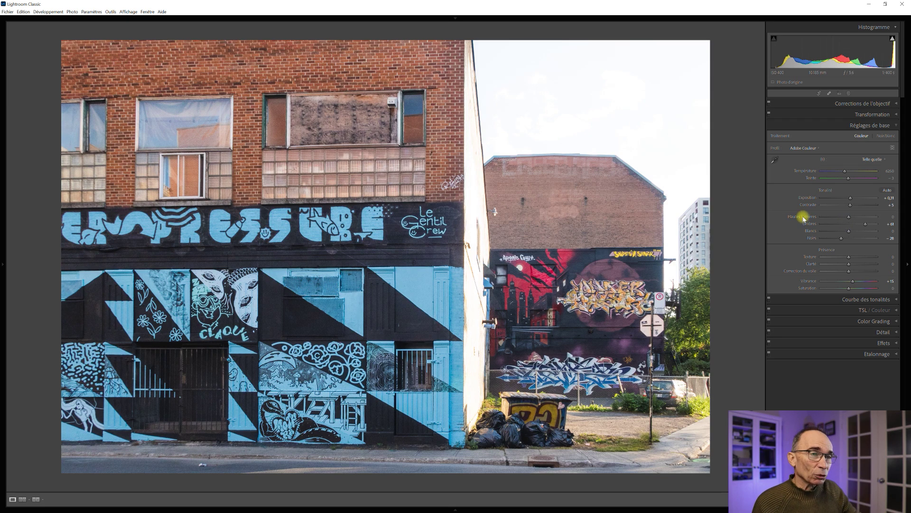
pyautogui.click(849, 93)
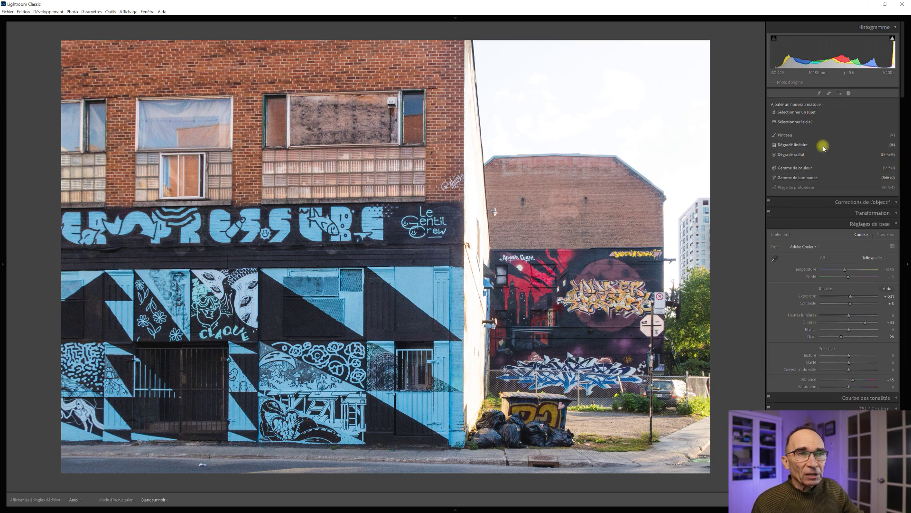
pyautogui.click(812, 122)
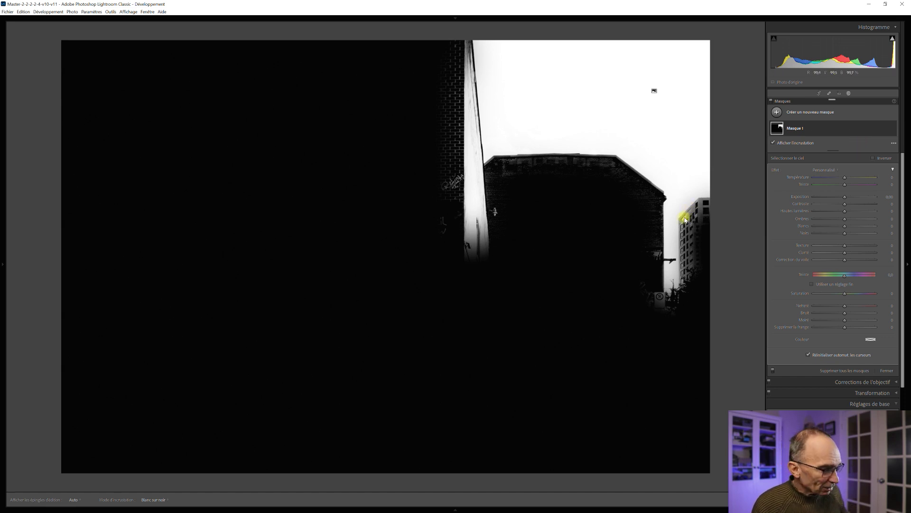
# Step: Examine the sky mask up close along the white wall, the brick building and the distant tower
pyautogui.hotkey('ctrl', '=')
pyautogui.hotkey('ctrl', '=')
pyautogui.hotkey('ctrl', '=')
pyautogui.hotkey('ctrl', '=')
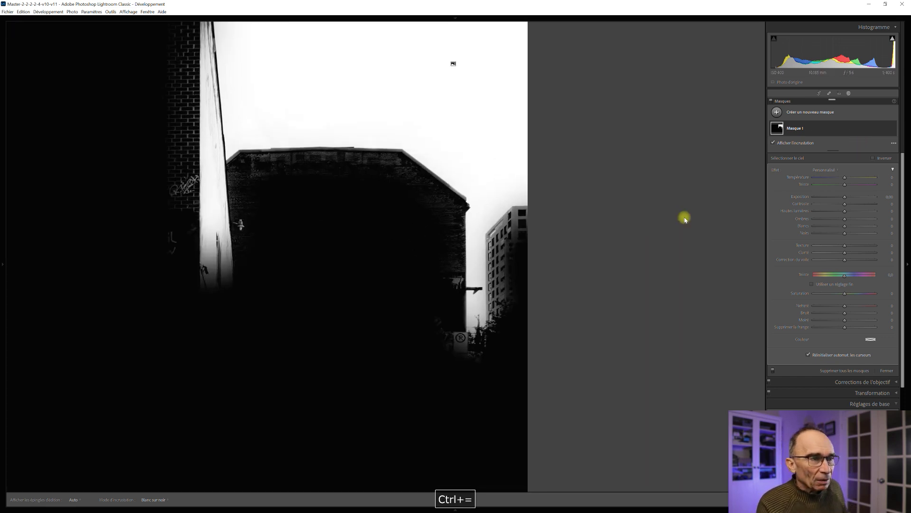
pyautogui.hotkey('ctrl', '=')
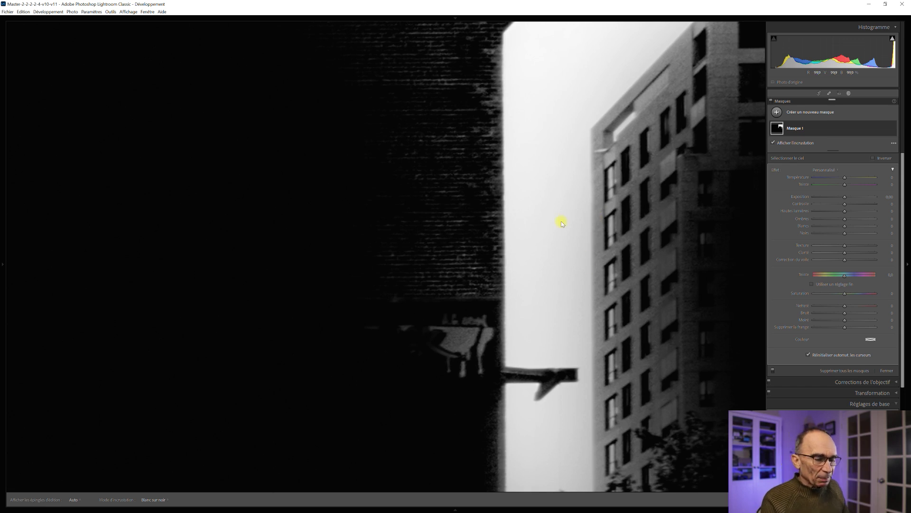
pyautogui.hotkey('ctrl', '-')
pyautogui.hotkey('ctrl', '-')
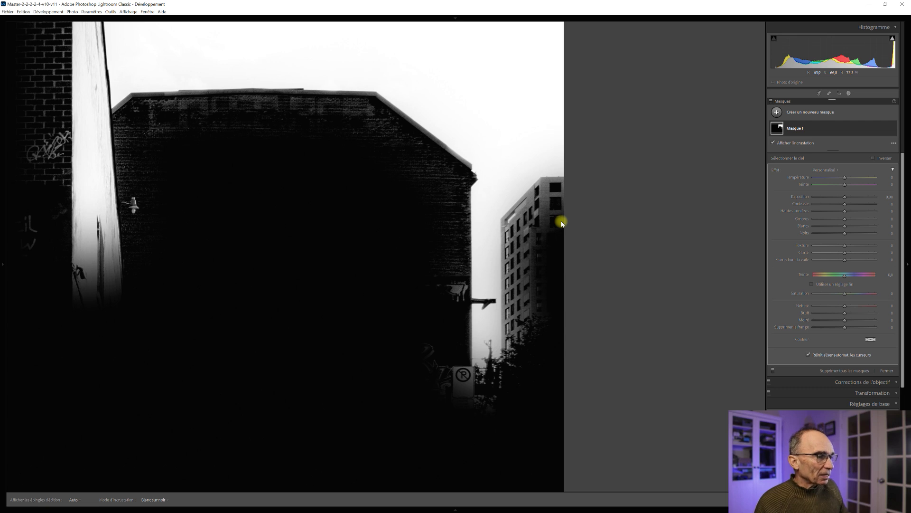
pyautogui.press('space')
pyautogui.moveTo(407, 243); pyautogui.dragTo(481, 219)
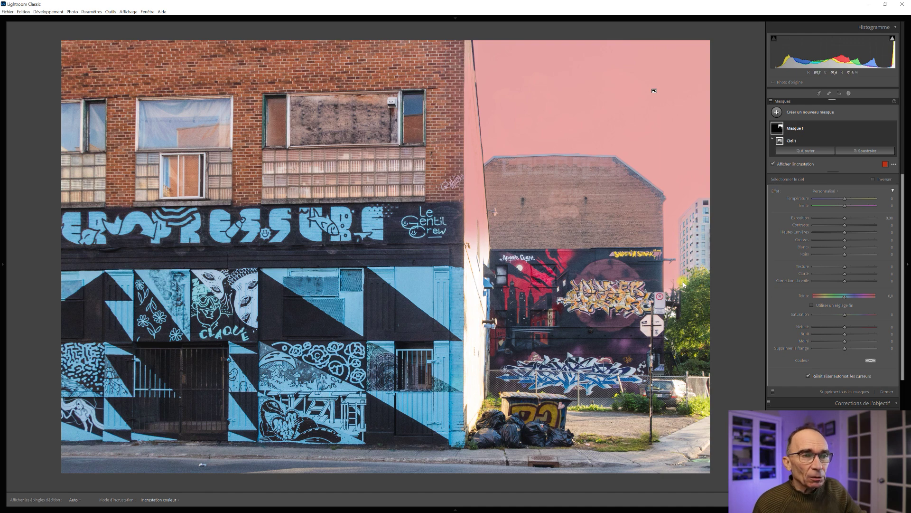
# Step: Subtract the white side wall of the brick building from the sky mask with the brush
pyautogui.click(878, 155)
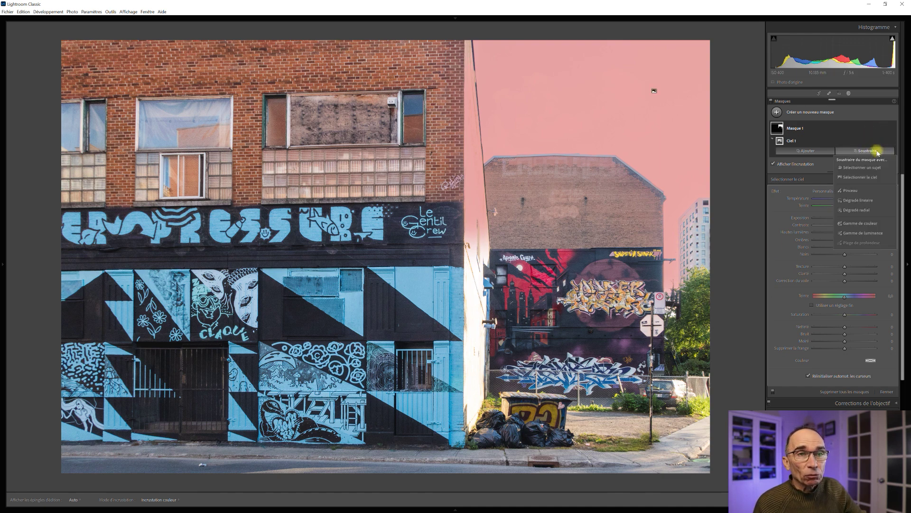
pyautogui.click(868, 190)
pyautogui.press('h')
pyautogui.moveTo(468, 121)
pyautogui.mouseDown()
pyautogui.moveTo(481, 238)
pyautogui.moveTo(467, 165)
pyautogui.moveTo(468, 42)
pyautogui.mouseUp()
pyautogui.press('h')
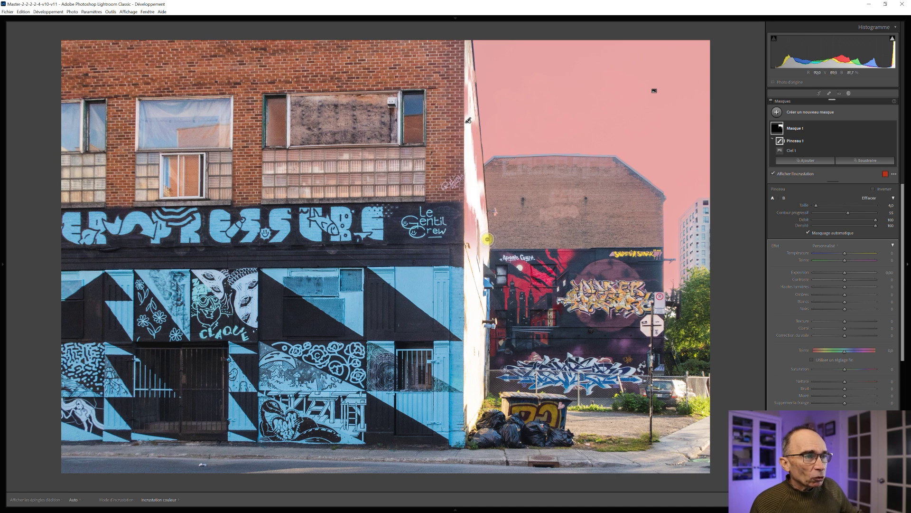
pyautogui.keyDown('shift'); pyautogui.click(468, 121); pyautogui.keyUp('shift')
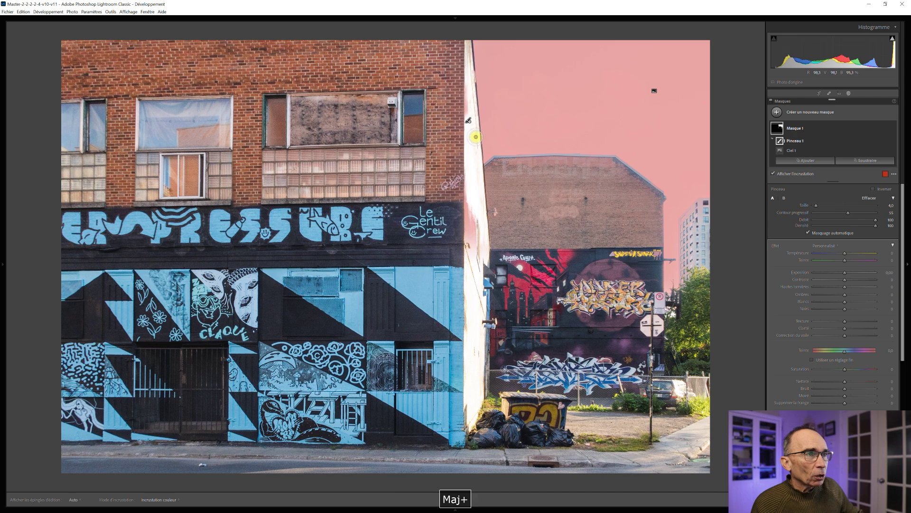
pyautogui.press('h')
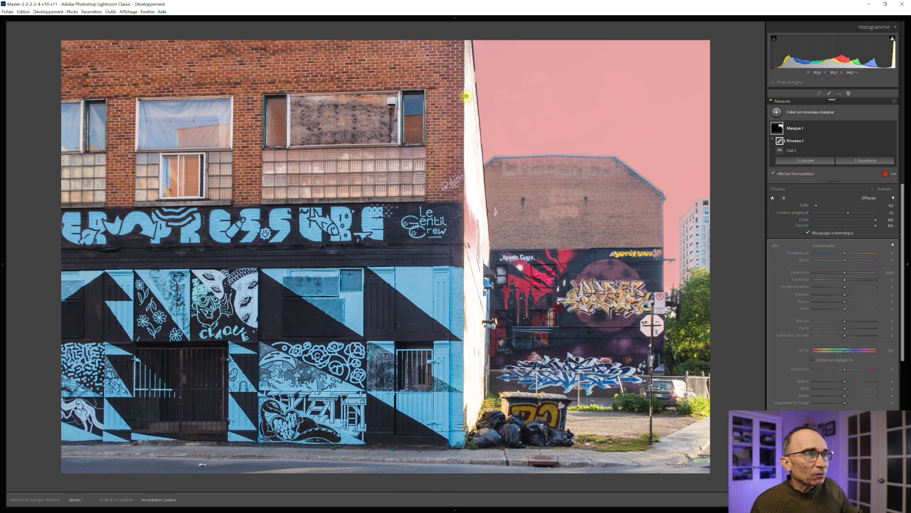
pyautogui.moveTo(468, 57)
pyautogui.mouseDown()
pyautogui.moveTo(457, 121)
pyautogui.moveTo(468, 252)
pyautogui.moveTo(478, 204)
pyautogui.moveTo(465, 235)
pyautogui.moveTo(469, 189)
pyautogui.moveTo(460, 238)
pyautogui.moveTo(479, 251)
pyautogui.moveTo(480, 224)
pyautogui.moveTo(468, 90)
pyautogui.mouseUp()
pyautogui.press('h')
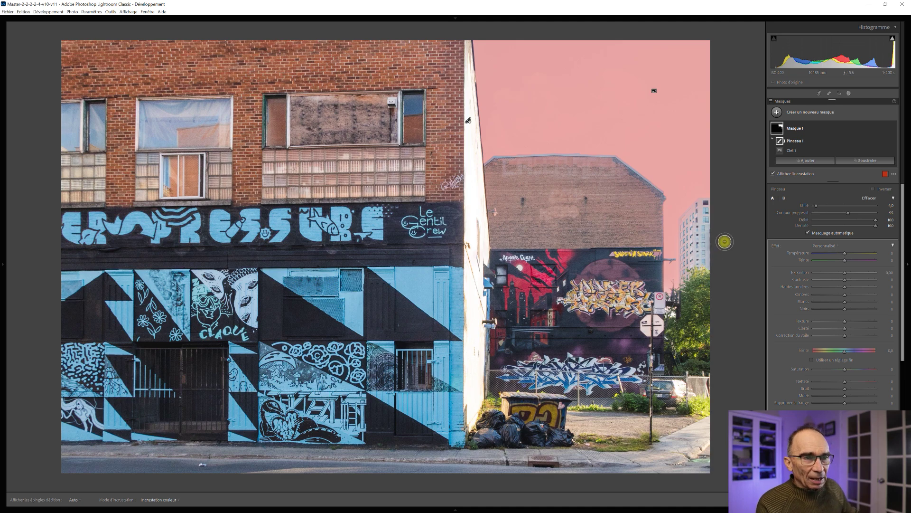
# Step: Brush the distant tower's vertical edge and sloping roofline out of the sky mask with straight strokes
pyautogui.hotkey('ctrl', '=')
pyautogui.hotkey('ctrl', '=')
pyautogui.hotkey('ctrl', '=')
pyautogui.hotkey('ctrl', '=')
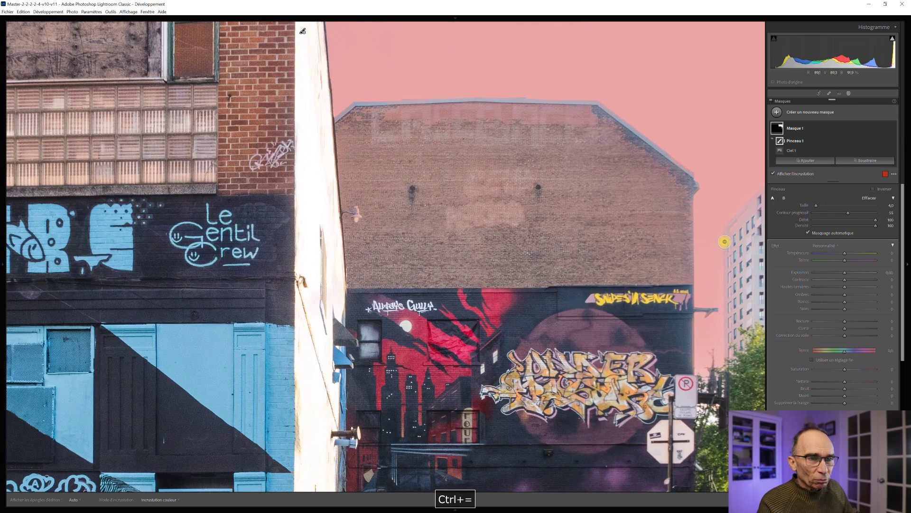
pyautogui.press('space')
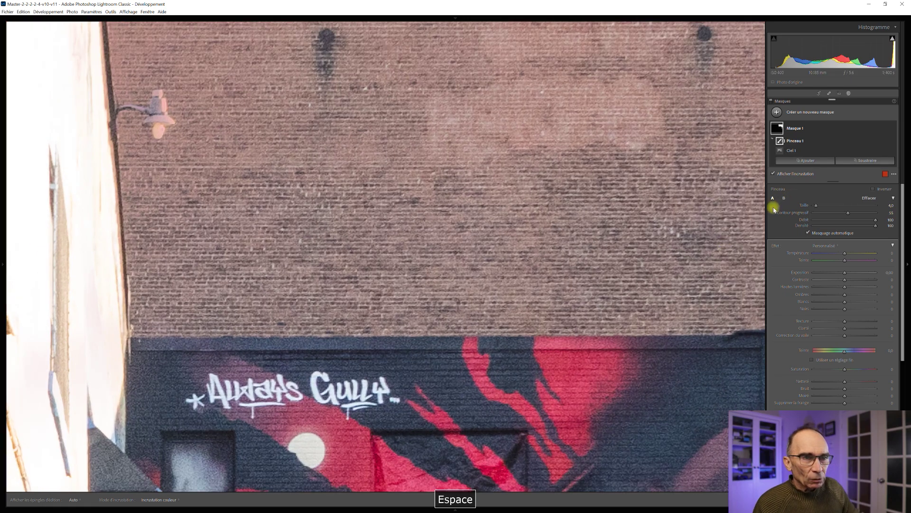
pyautogui.moveTo(749, 217); pyautogui.dragTo(232, 234)
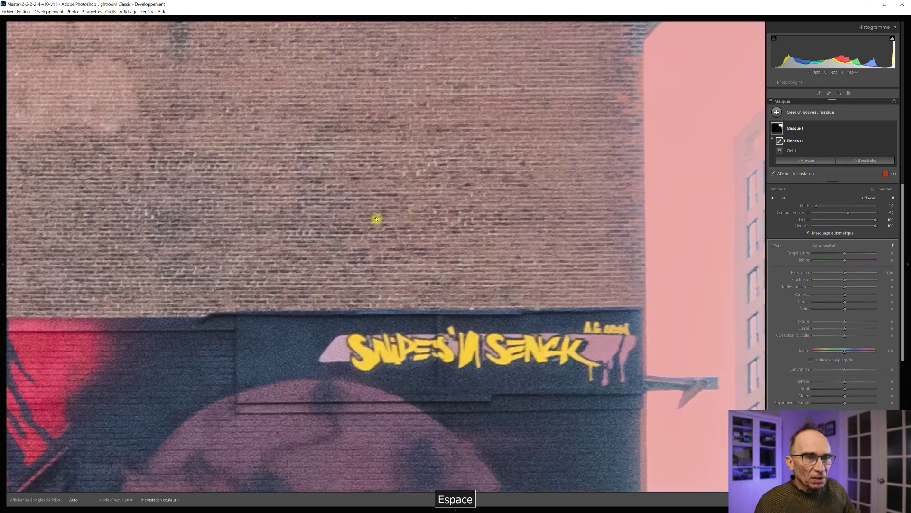
pyautogui.moveTo(407, 214); pyautogui.dragTo(157, 230)
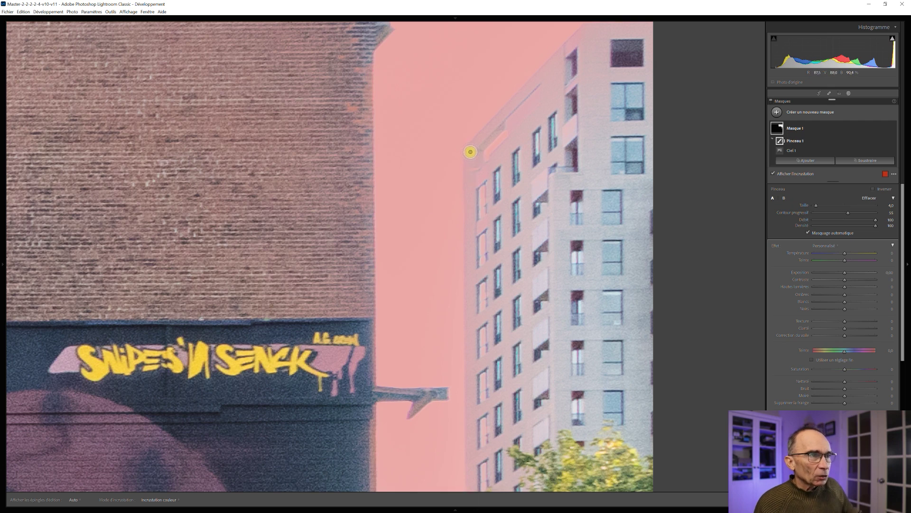
pyautogui.press('h')
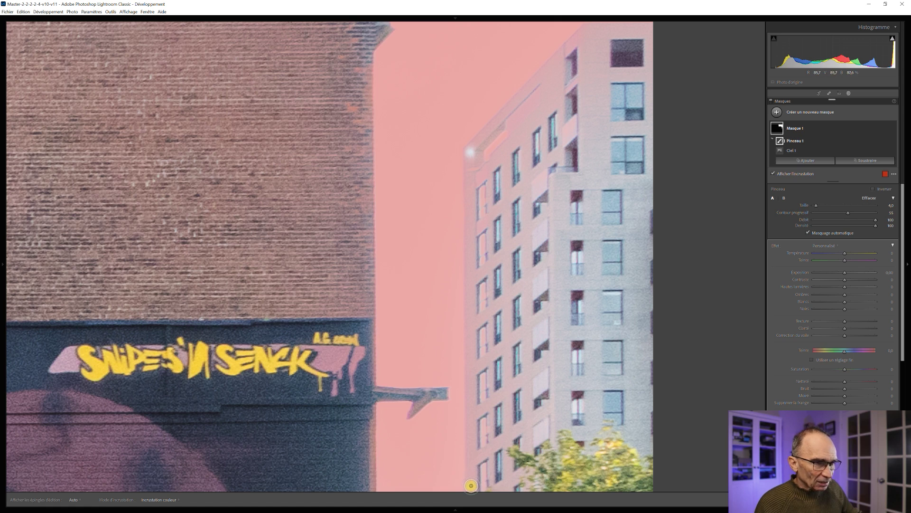
pyautogui.keyDown('shift'); pyautogui.click(472, 485); pyautogui.keyUp('shift')
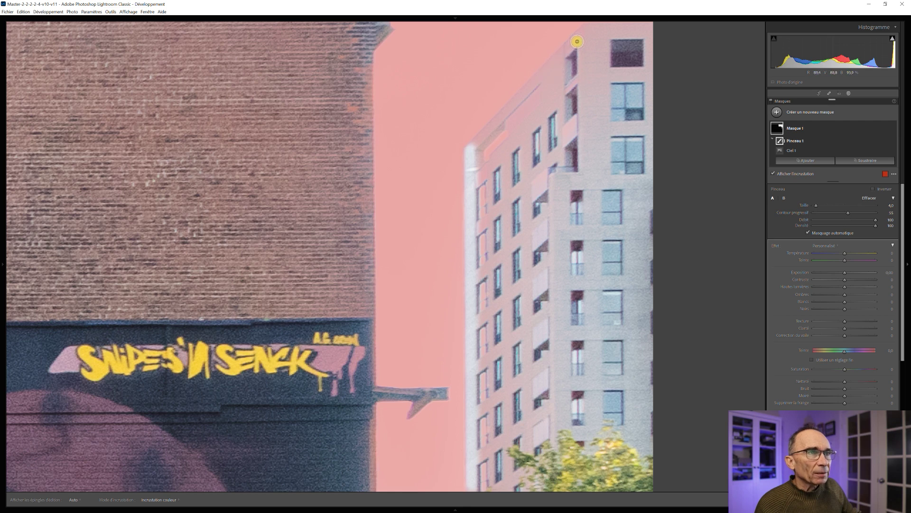
pyautogui.keyDown('shift'); pyautogui.click(591, 30); pyautogui.keyUp('shift')
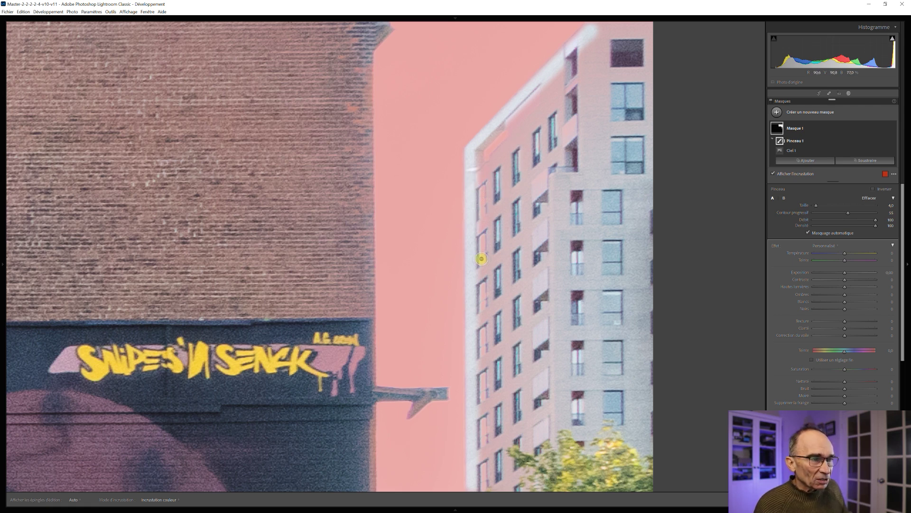
# Step: Subtract the tower's facade from the sky mask, starting just beneath the sloping roofline and using a larger brush for the broad wall
pyautogui.click(478, 178)
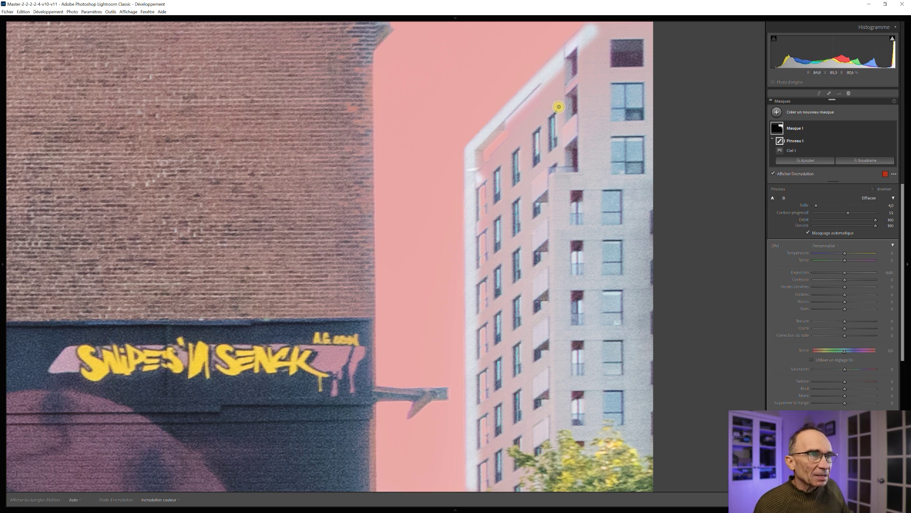
pyautogui.keyDown('shift'); pyautogui.click(561, 102); pyautogui.keyUp('shift')
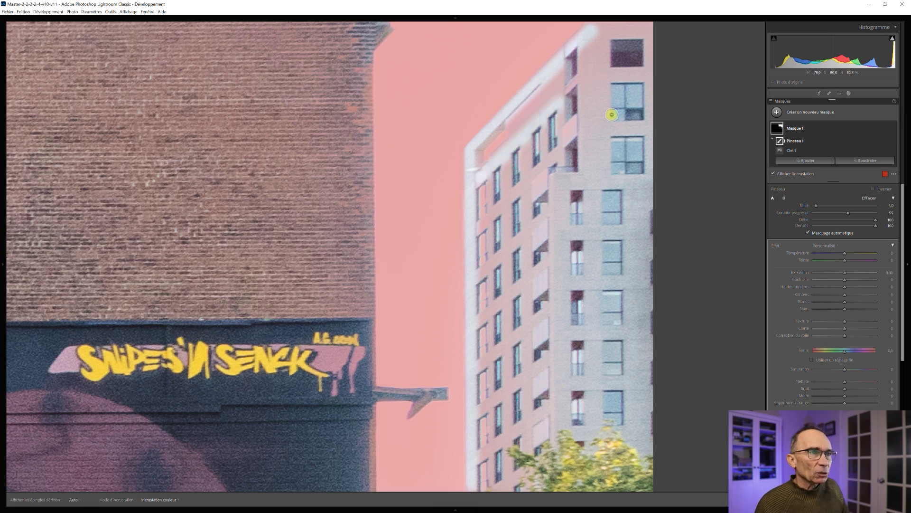
pyautogui.click(513, 122)
pyautogui.moveTo(514, 126)
pyautogui.mouseDown()
pyautogui.moveTo(517, 133)
pyautogui.moveTo(535, 94)
pyautogui.moveTo(538, 104)
pyautogui.mouseUp()
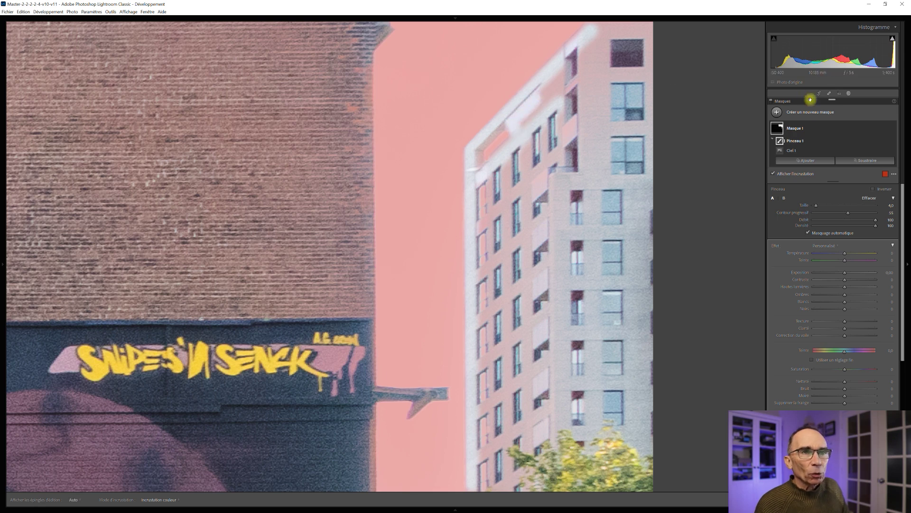
pyautogui.moveTo(817, 207); pyautogui.dragTo(824, 206)
pyautogui.moveTo(590, 117)
pyautogui.mouseDown()
pyautogui.moveTo(630, 50)
pyautogui.moveTo(620, 47)
pyautogui.moveTo(544, 114)
pyautogui.moveTo(560, 169)
pyautogui.moveTo(548, 308)
pyautogui.moveTo(556, 254)
pyautogui.moveTo(523, 468)
pyautogui.moveTo(530, 178)
pyautogui.moveTo(503, 206)
pyautogui.moveTo(513, 465)
pyautogui.mouseUp()
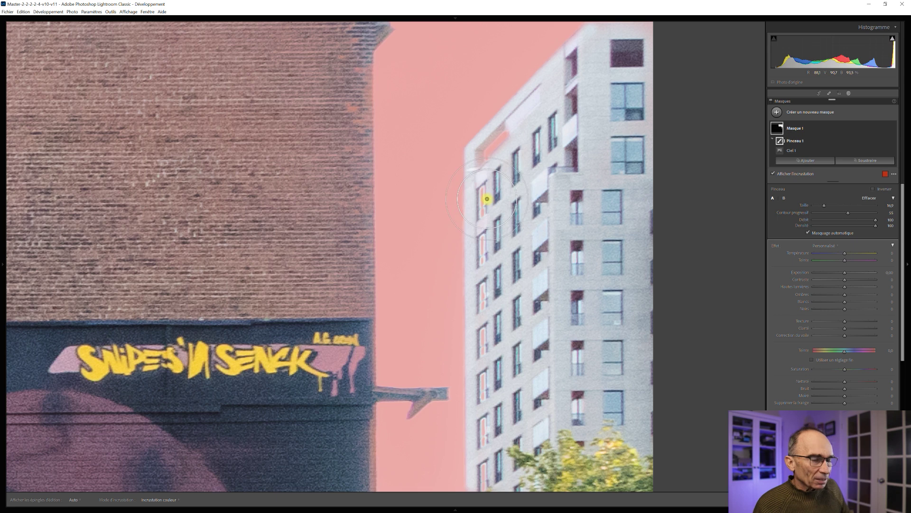
# Step: Reduce the brush to size 6 and subtract the tower's outermost column of windows from the sky mask, undoing the last stroke
pyautogui.press(',')
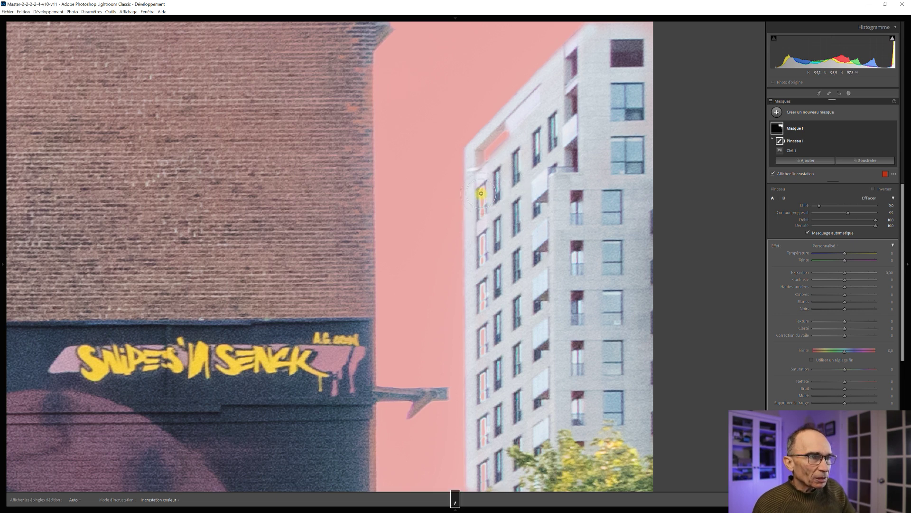
pyautogui.moveTo(482, 192)
pyautogui.mouseDown()
pyautogui.moveTo(480, 380)
pyautogui.moveTo(490, 432)
pyautogui.mouseUp()
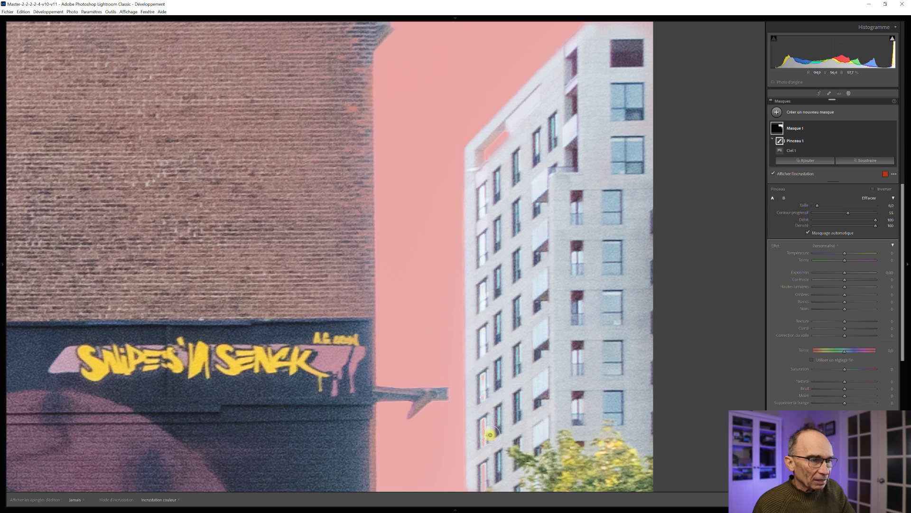
pyautogui.moveTo(488, 481); pyautogui.dragTo(484, 340)
pyautogui.moveTo(493, 278)
pyautogui.mouseDown()
pyautogui.moveTo(474, 403)
pyautogui.moveTo(487, 484)
pyautogui.moveTo(482, 461)
pyautogui.mouseUp()
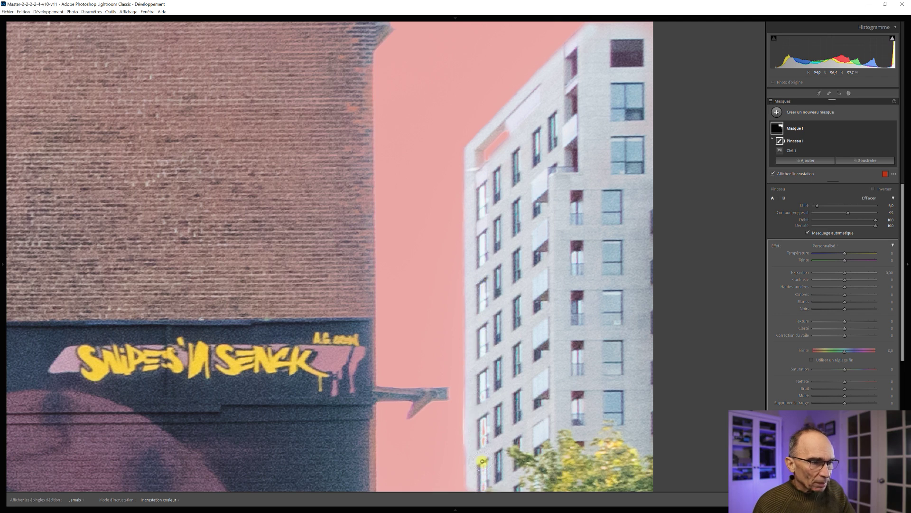
pyautogui.hotkey('ctrl', 'z')
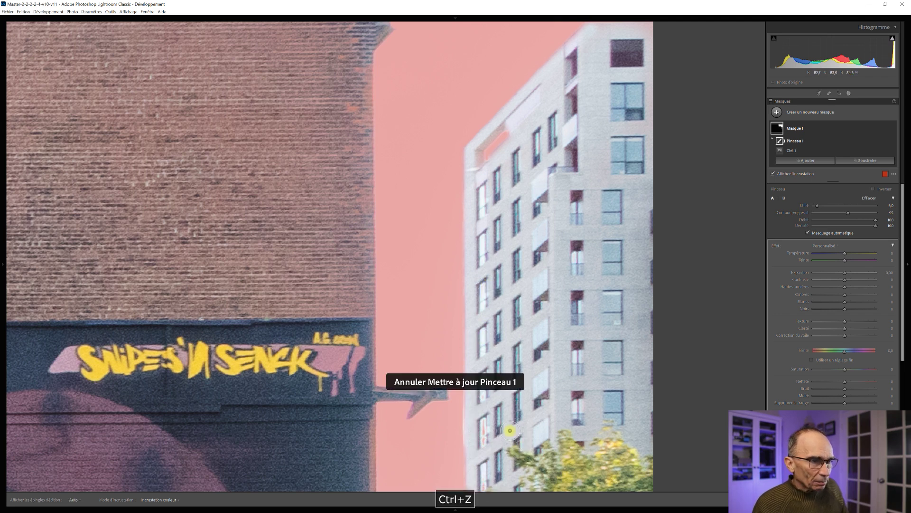
# Step: Brush the remaining masked patches out of the tower's outermost windows, working along the whole column
pyautogui.moveTo(487, 410); pyautogui.dragTo(489, 481)
pyautogui.moveTo(480, 408); pyautogui.dragTo(488, 226)
pyautogui.moveTo(485, 194); pyautogui.dragTo(484, 245)
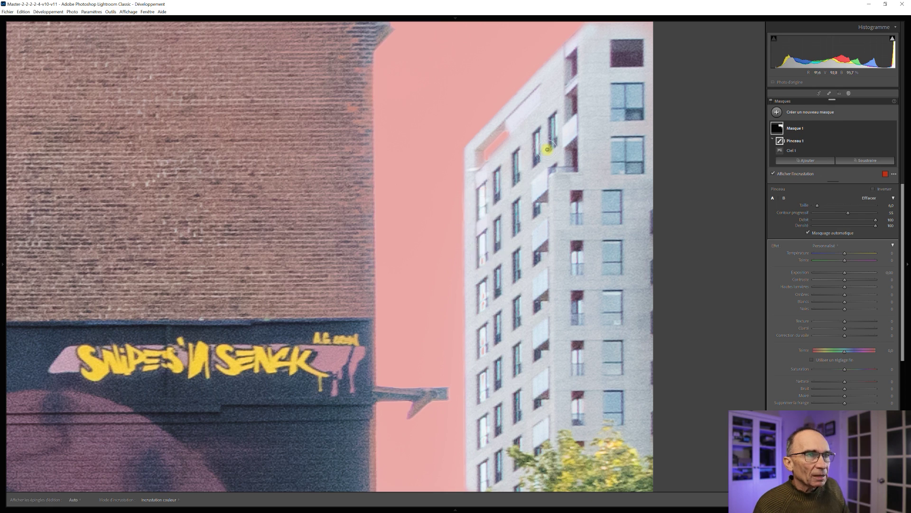
pyautogui.press('h')
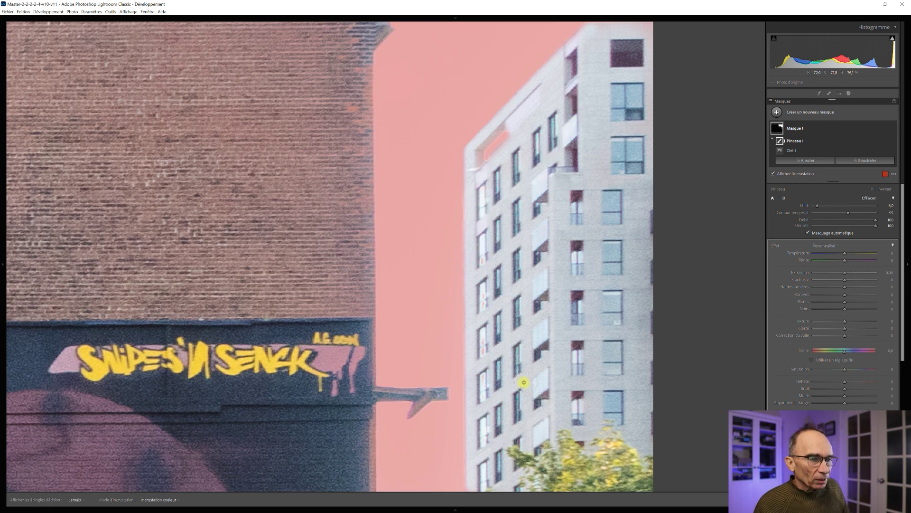
pyautogui.moveTo(485, 393); pyautogui.dragTo(483, 247)
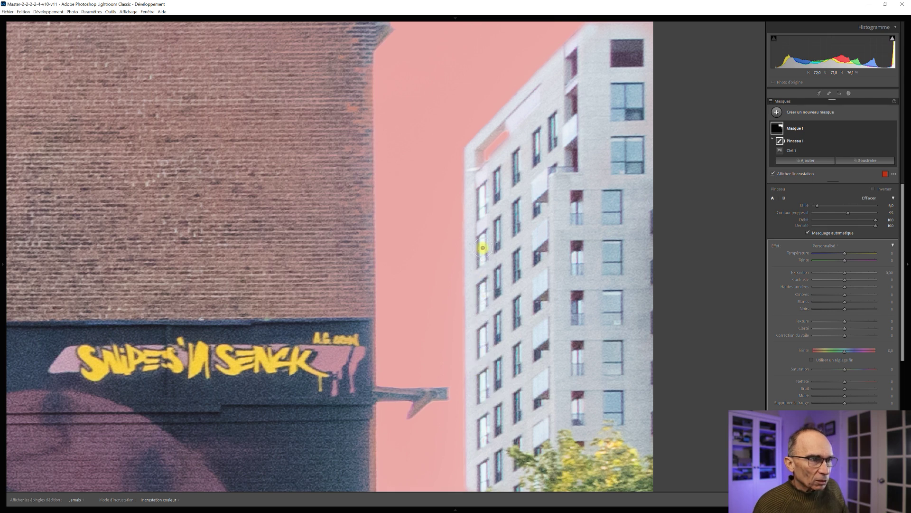
pyautogui.moveTo(486, 448); pyautogui.dragTo(488, 468)
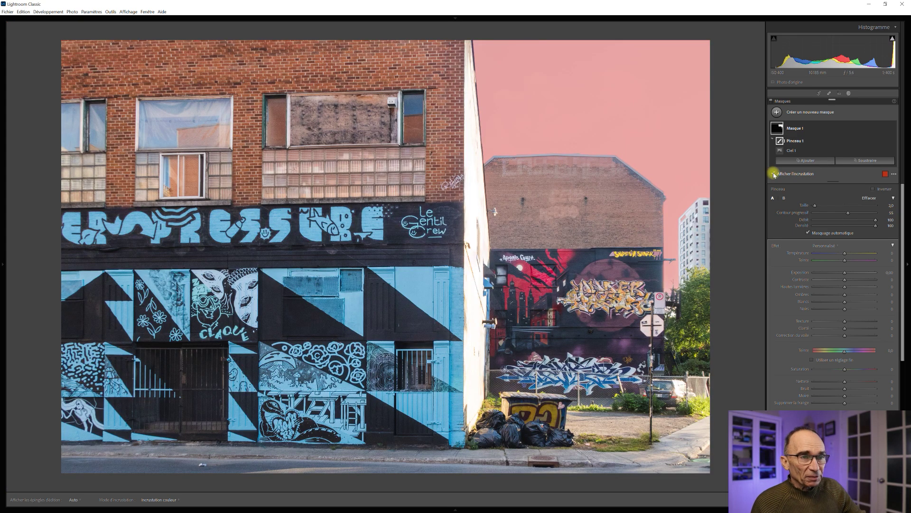
# Step: Select the whole sky mask and set its highlights to -77, texture to 10 and clarity to -10
pyautogui.click(773, 174)
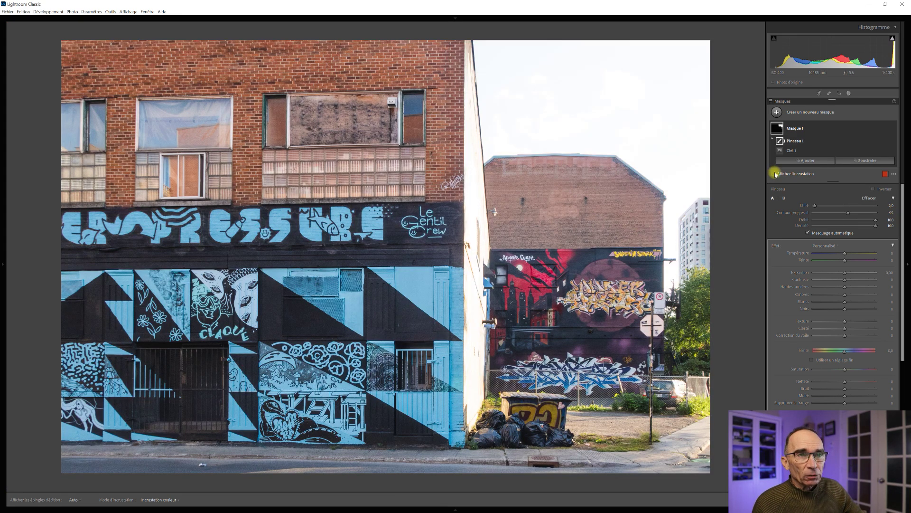
pyautogui.click(795, 128)
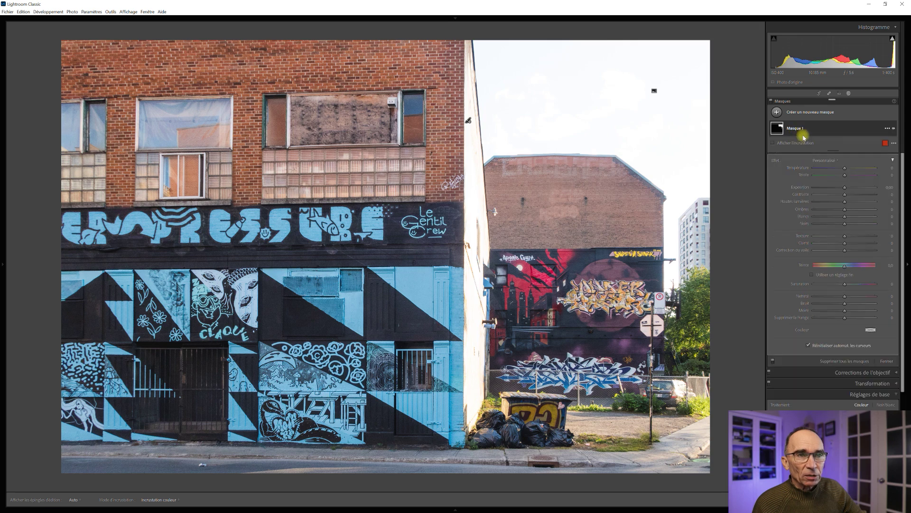
pyautogui.press('o')
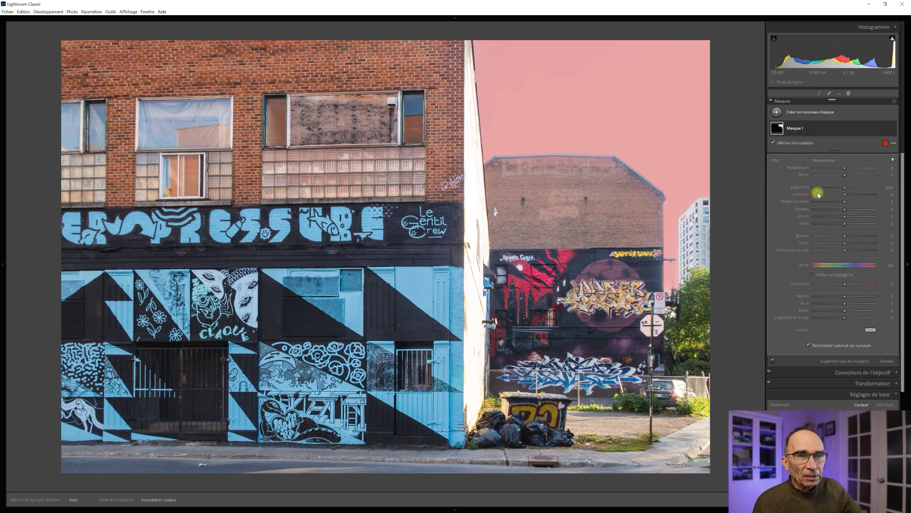
pyautogui.moveTo(845, 202); pyautogui.dragTo(822, 203)
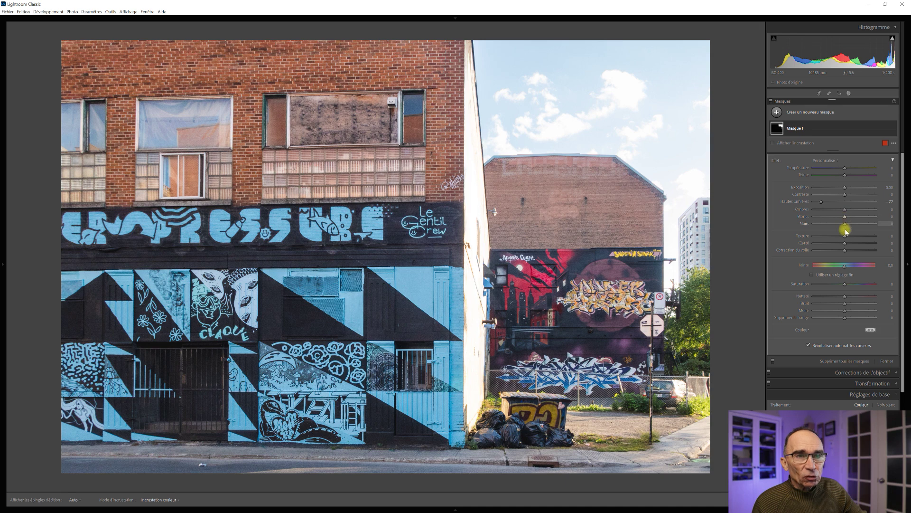
pyautogui.moveTo(845, 240); pyautogui.dragTo(848, 237)
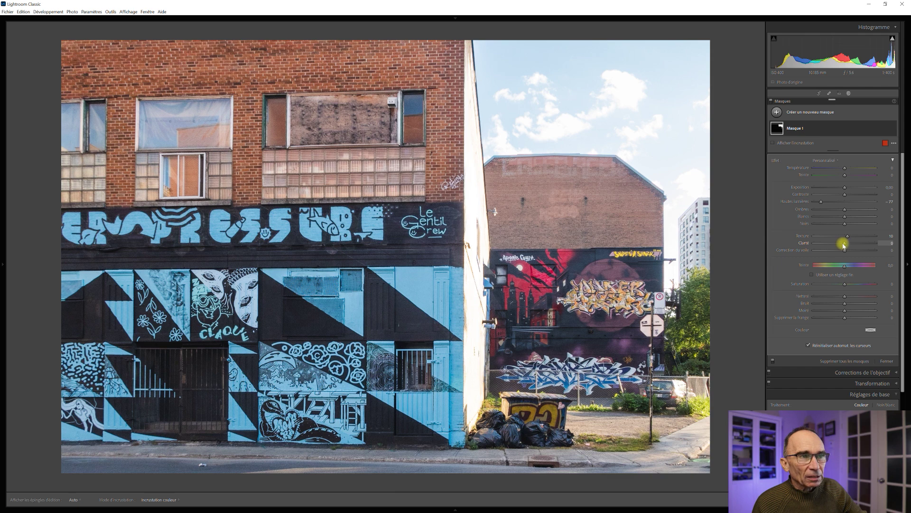
pyautogui.moveTo(844, 246); pyautogui.dragTo(840, 242)
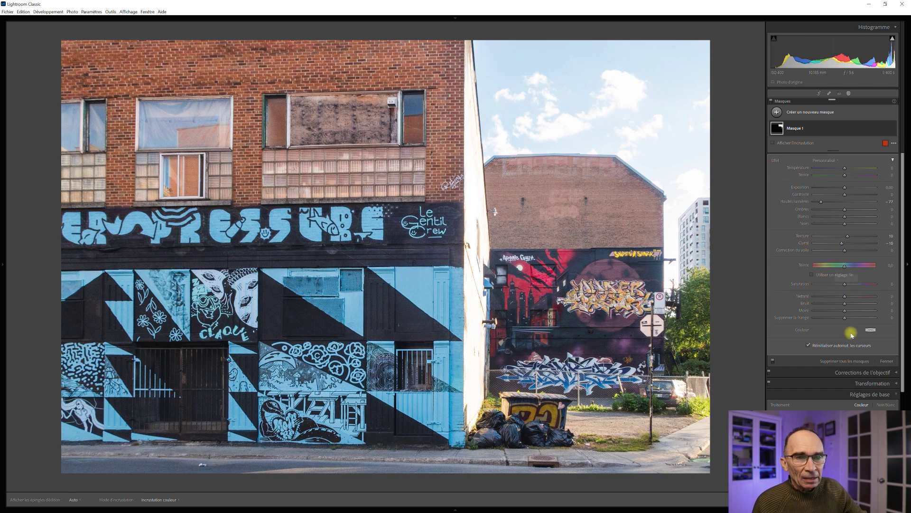
# Step: Tint the masked sky with a blue colour at hue 230 and saturation 32
pyautogui.click(870, 329)
pyautogui.moveTo(817, 338); pyautogui.dragTo(810, 345)
pyautogui.click(811, 344)
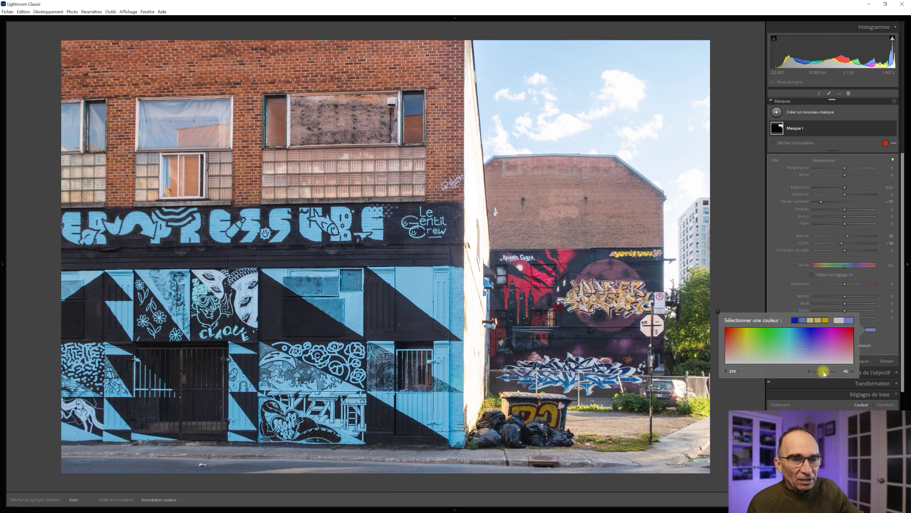
pyautogui.moveTo(824, 373); pyautogui.dragTo(823, 373)
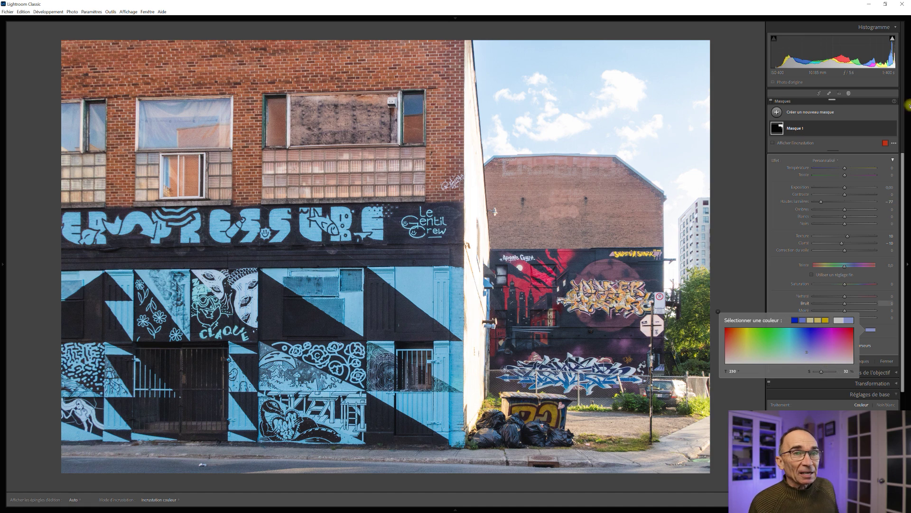
# Step: Compare the photo with the sky mask's adjustments turned off and on again
pyautogui.moveTo(893, 128)
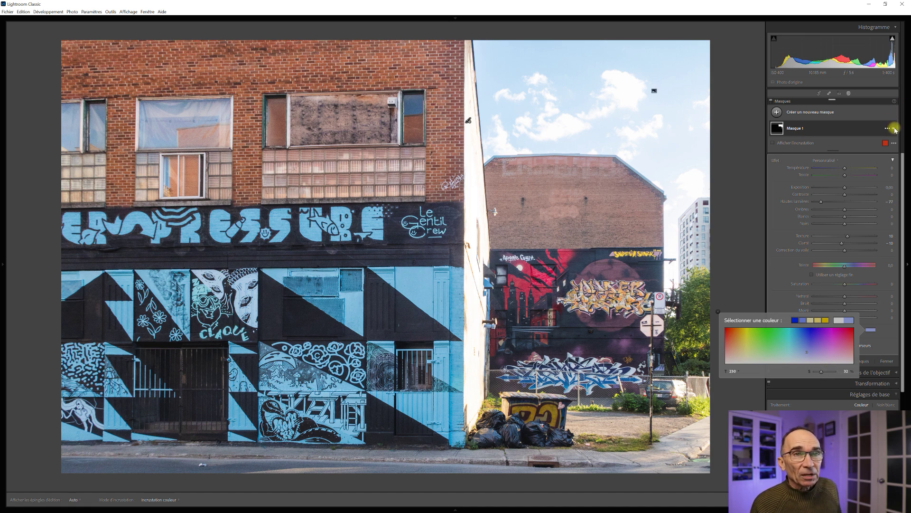
pyautogui.click(895, 128)
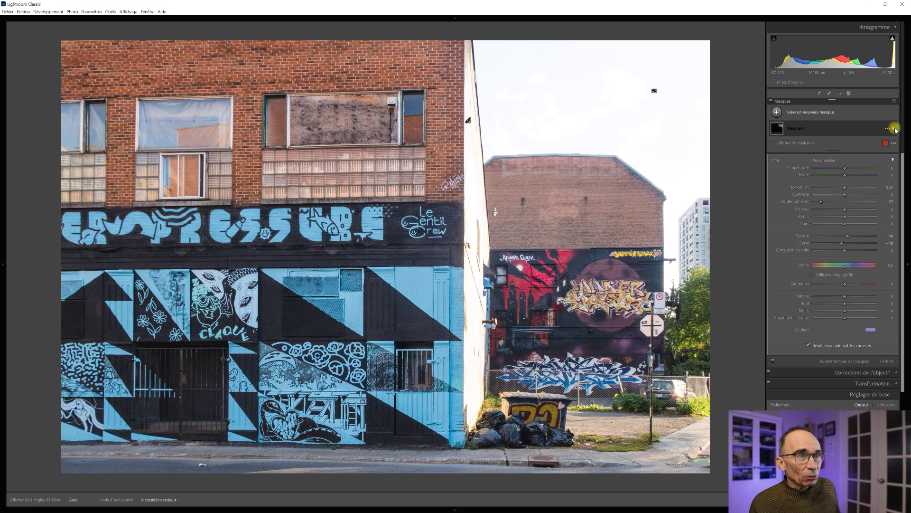
pyautogui.click(894, 128)
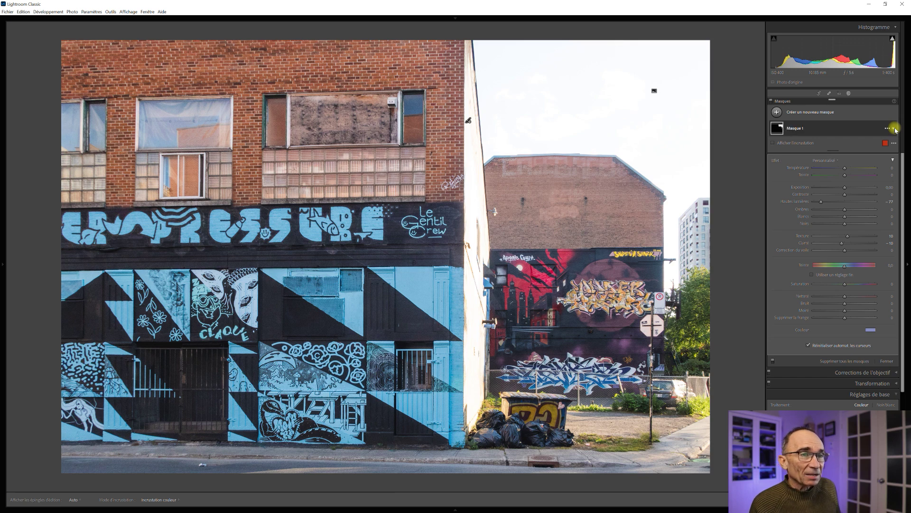